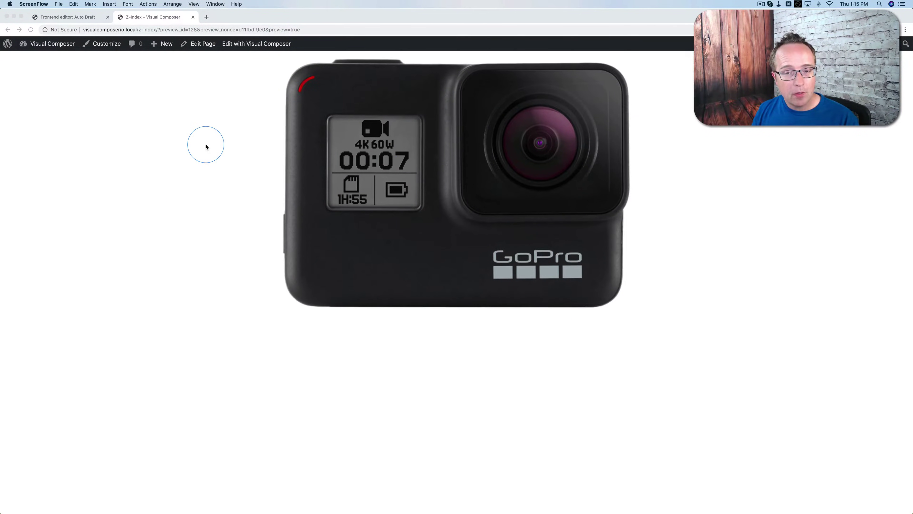
- Scroll through the GoPro page to review the hero and camera rows
scroll(206, 146, "down", 3)
scroll(206, 146, "down", 5)
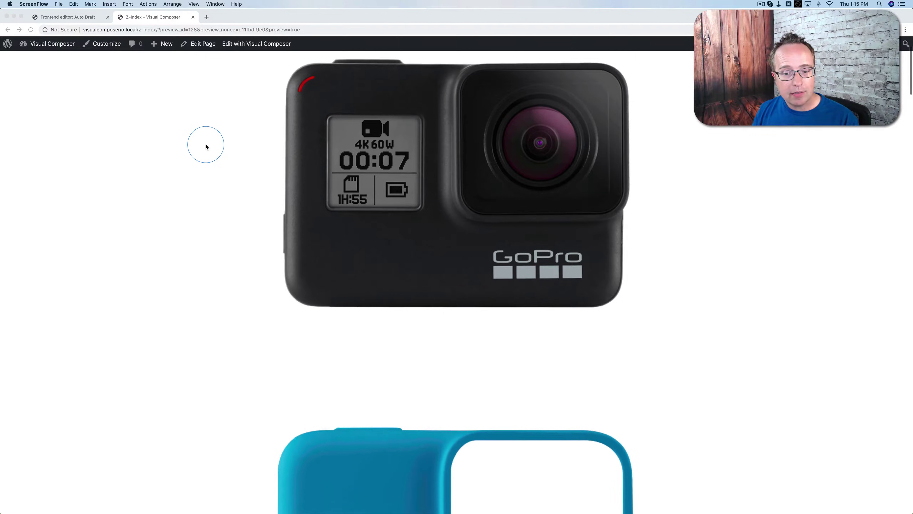
scroll(206, 146, "down", 5)
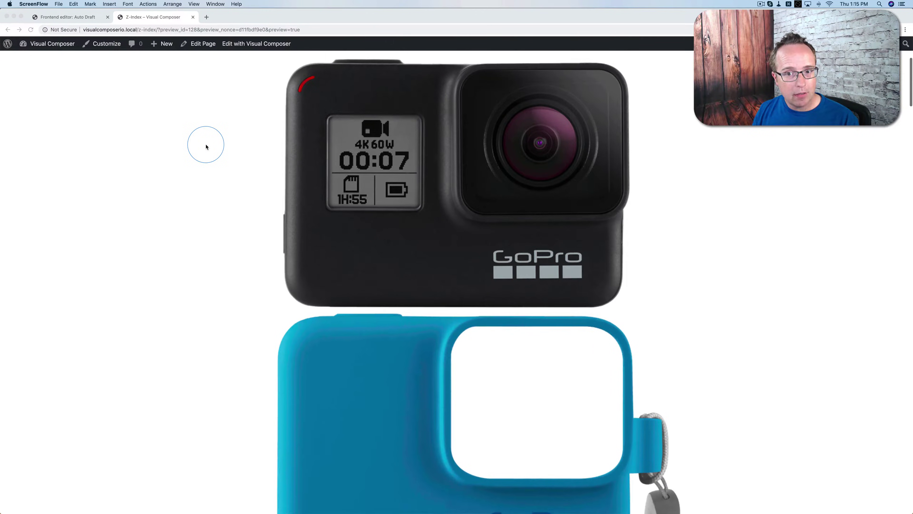
scroll(206, 146, "down", 5)
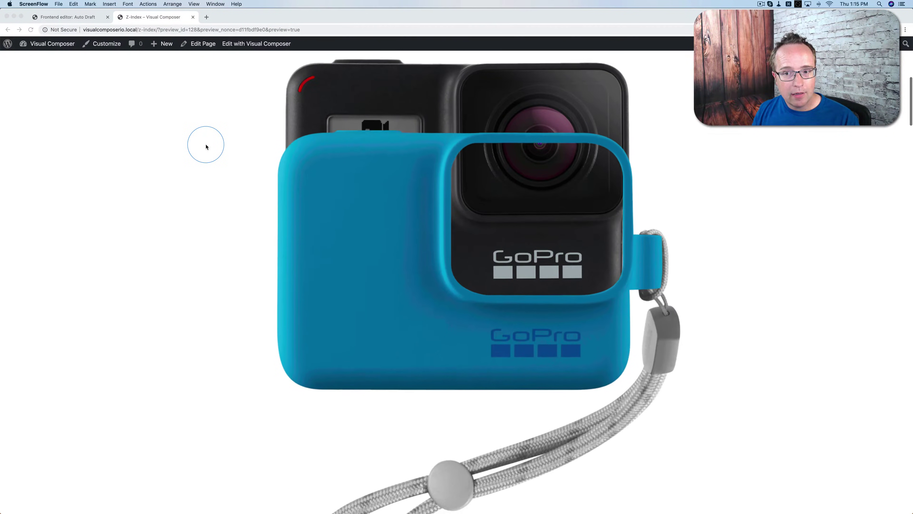
scroll(206, 147, "down", 1)
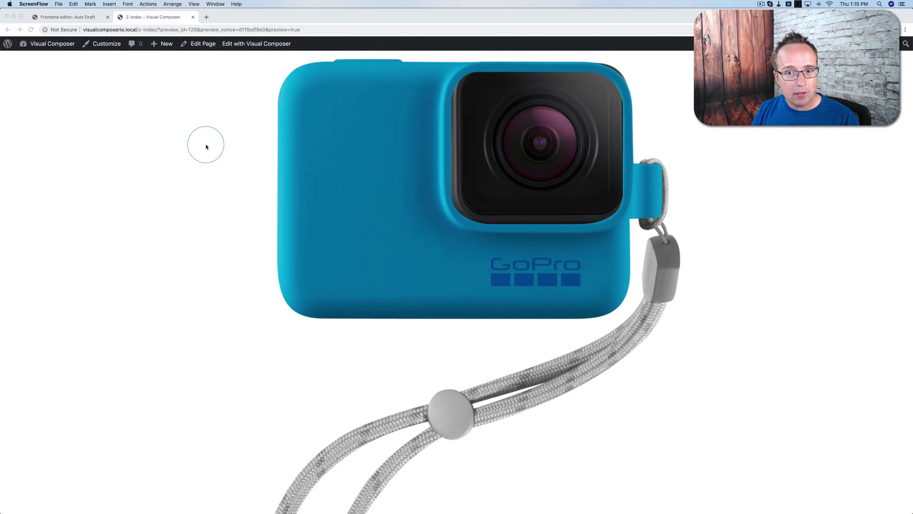
scroll(206, 146, "up", 10)
scroll(206, 147, "down", 7)
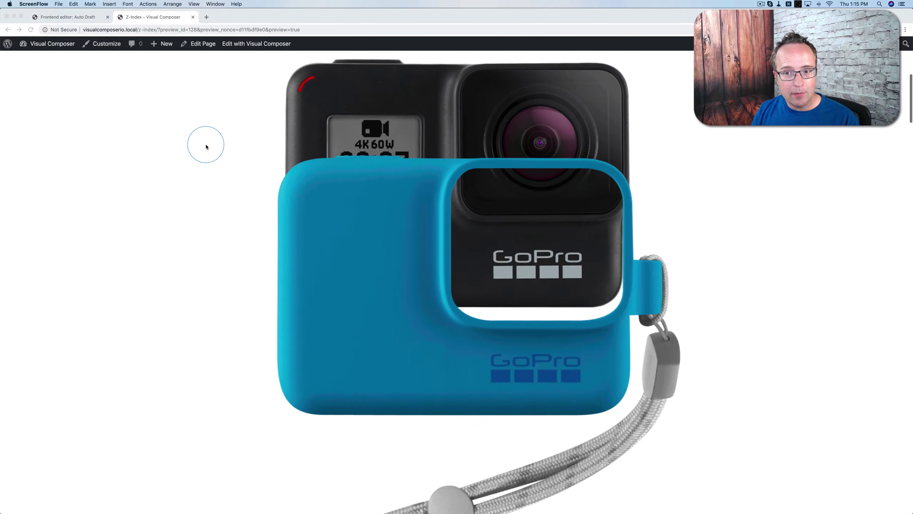
scroll(206, 146, "down", 4)
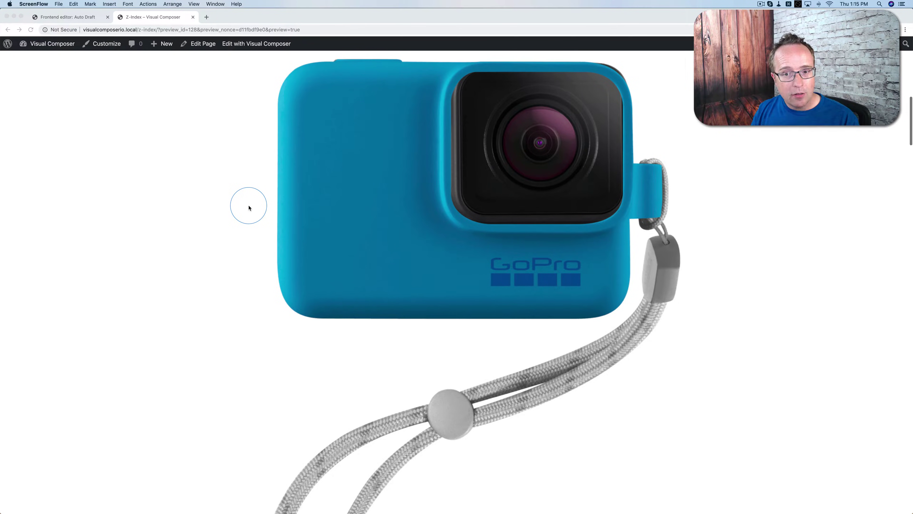
scroll(248, 208, "down", 10)
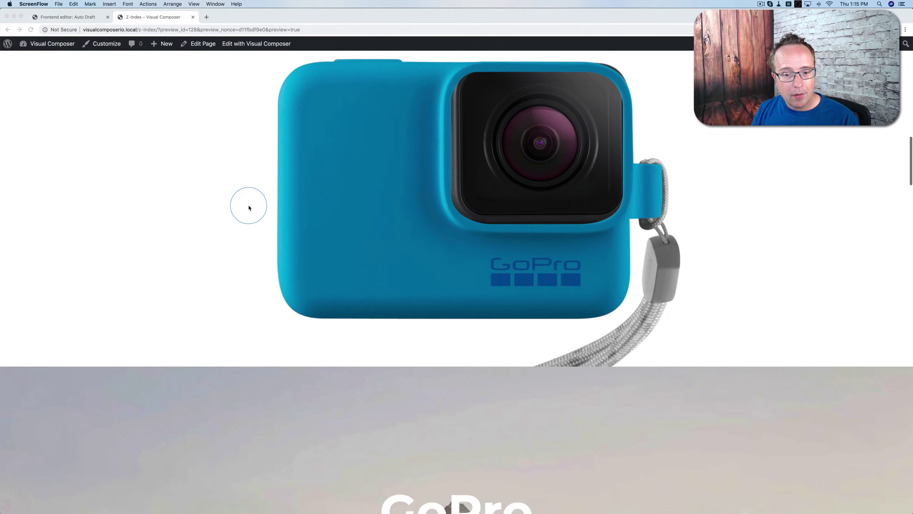
scroll(248, 208, "down", 4)
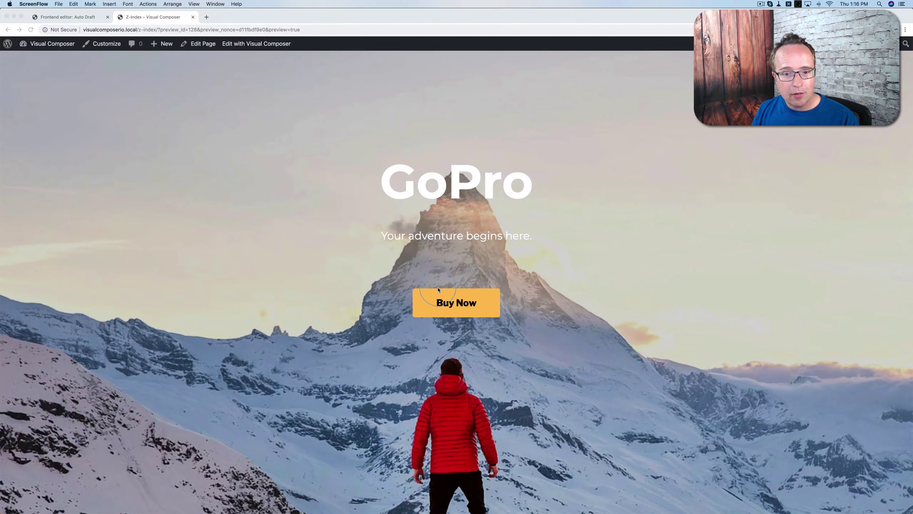
scroll(263, 329, "up", 15)
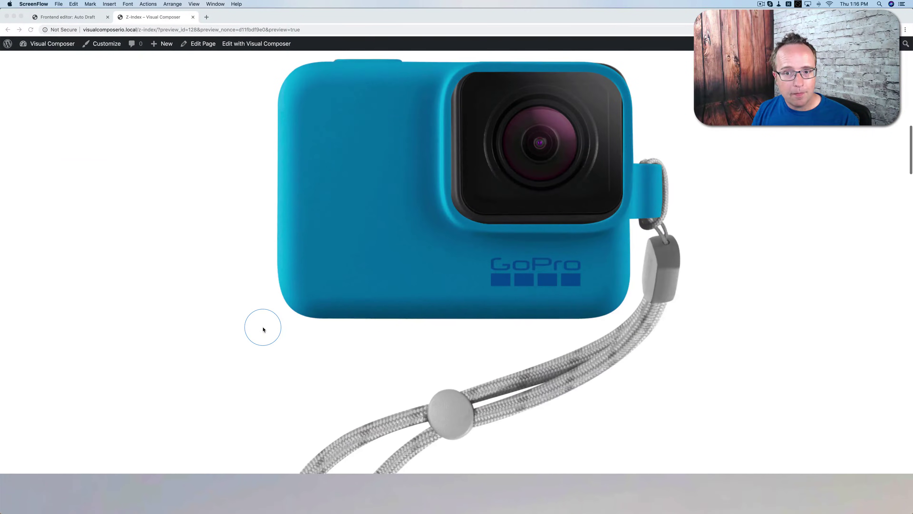
scroll(263, 329, "up", 10)
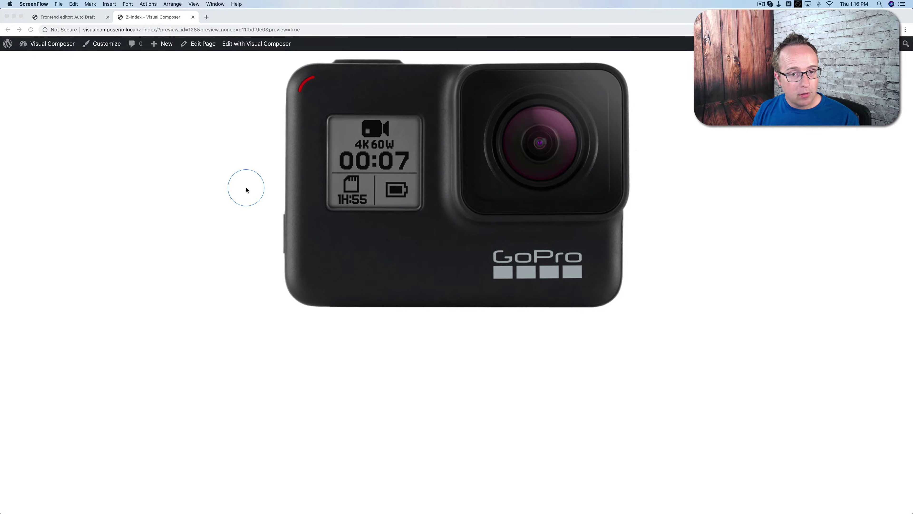
scroll(246, 190, "down", 10)
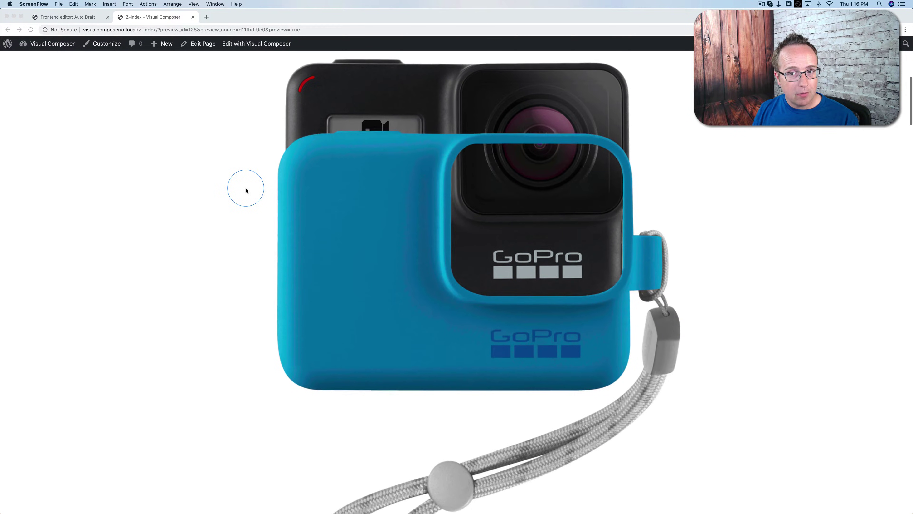
scroll(247, 189, "down", 3)
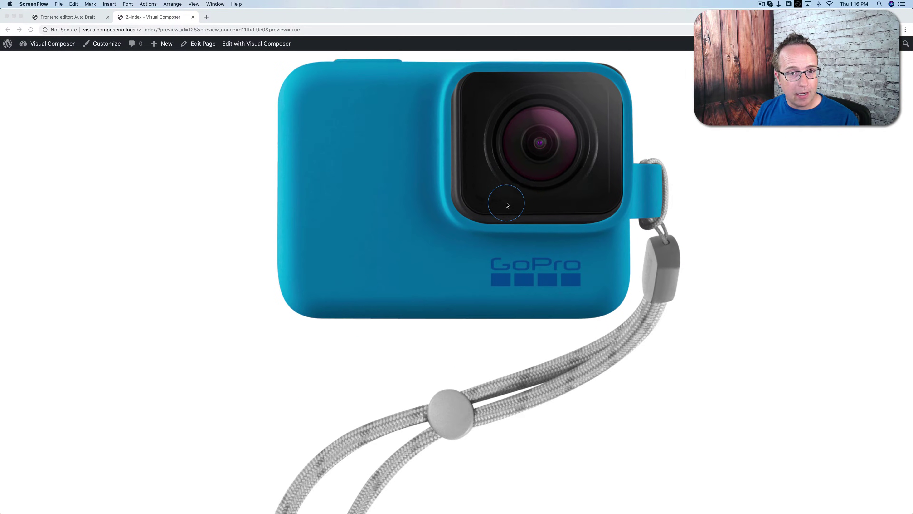
- Switch to the Frontend editor and bring up the black camera row's row menu
left_click(66, 19)
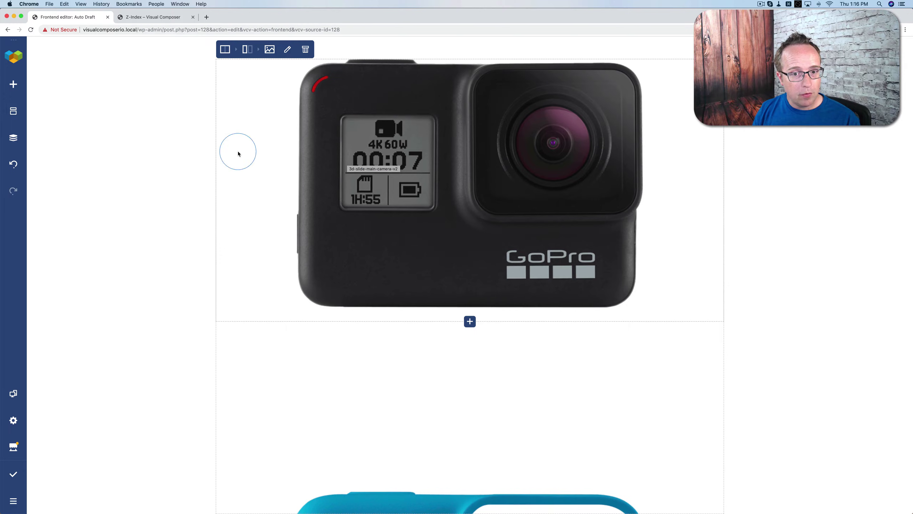
scroll(246, 210, "down", 8)
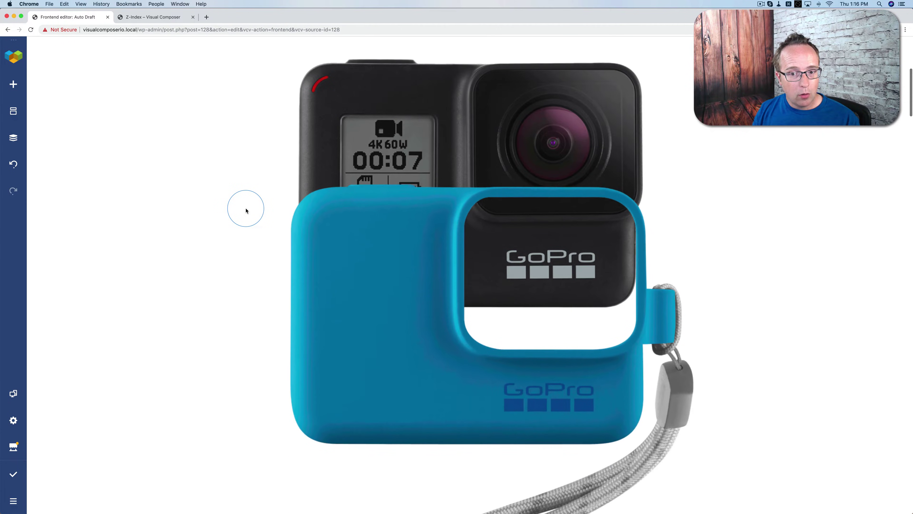
scroll(246, 210, "down", 3)
scroll(260, 199, "down", 3)
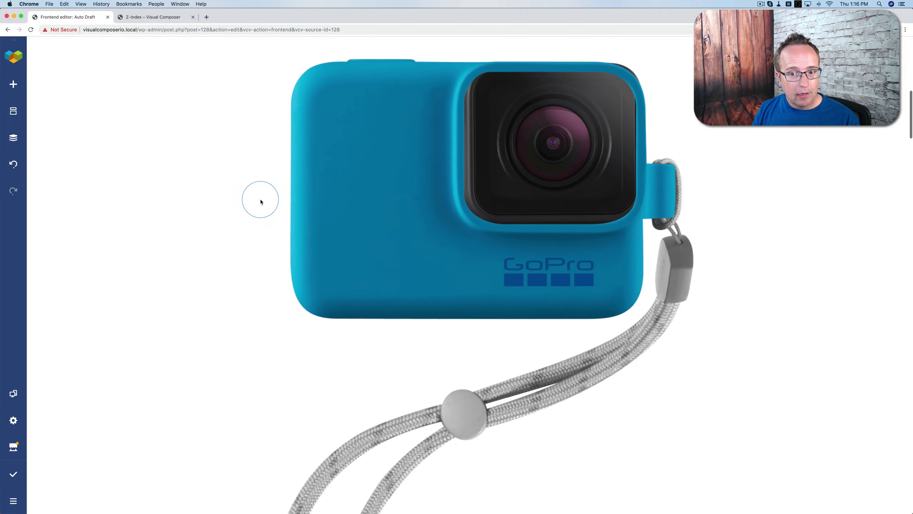
scroll(261, 201, "down", 10)
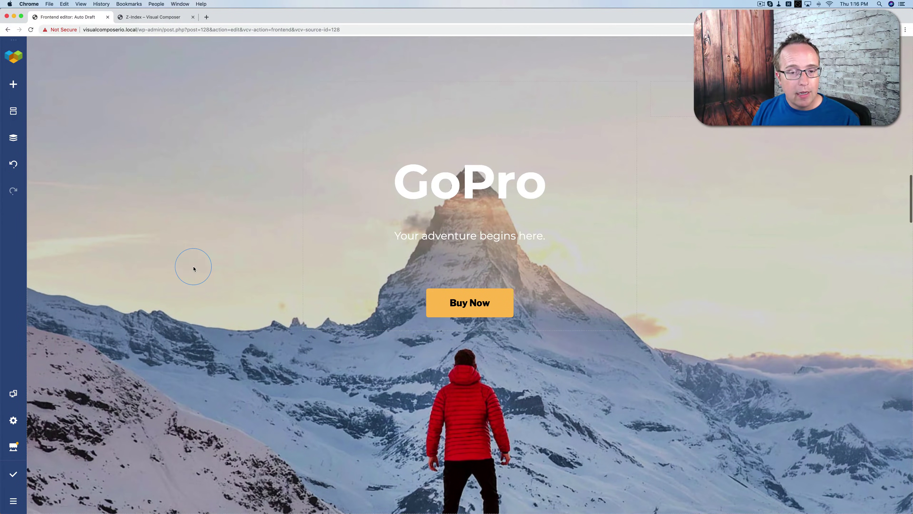
scroll(194, 266, "up", 10)
scroll(193, 268, "up", 10)
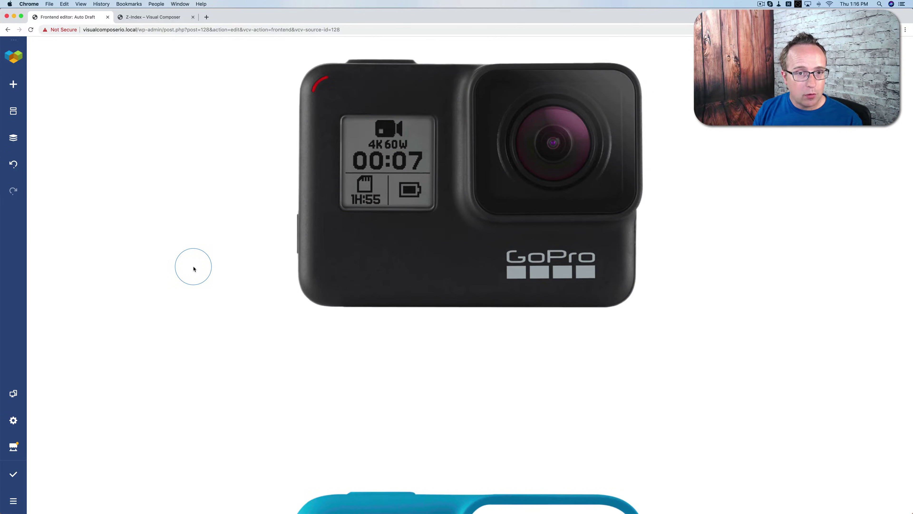
mouse_move(226, 51)
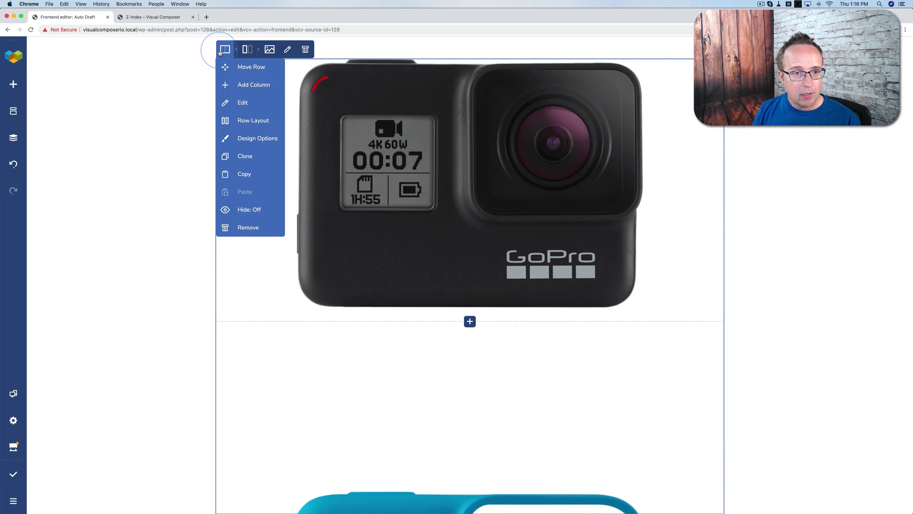
- Open the camera row's settings and toggle Enable stickiness off and back on
left_click(241, 103)
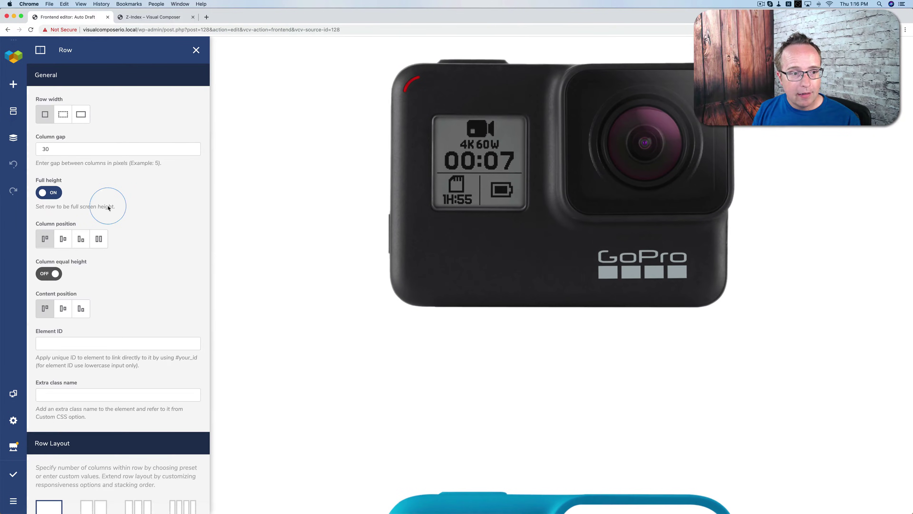
scroll(85, 234, "down", 15)
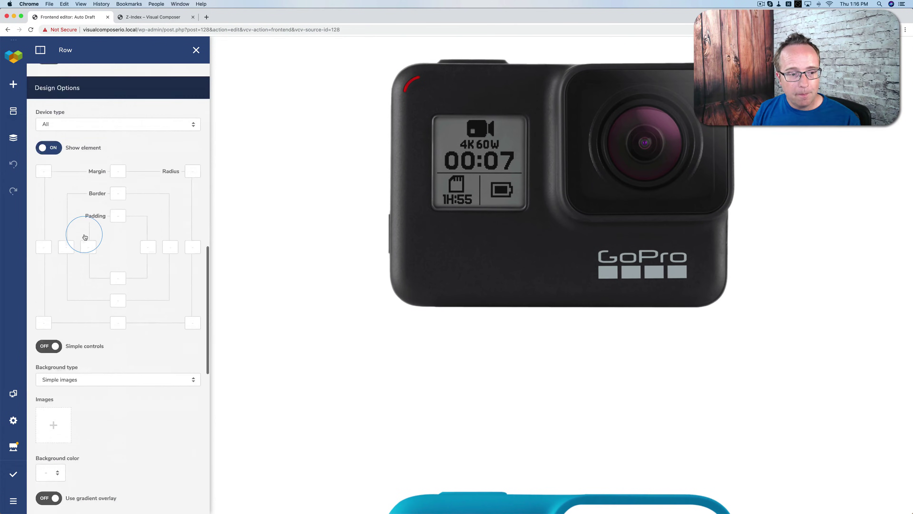
scroll(85, 236, "down", 15)
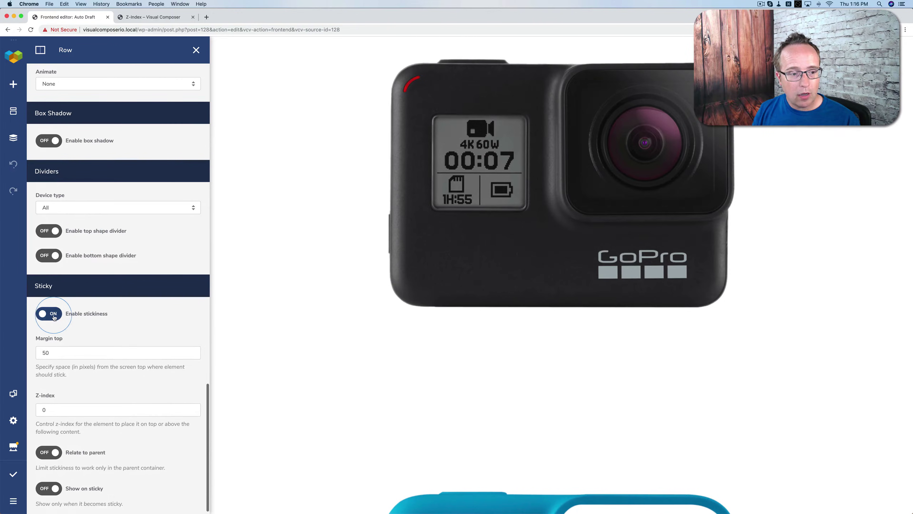
left_click(49, 317)
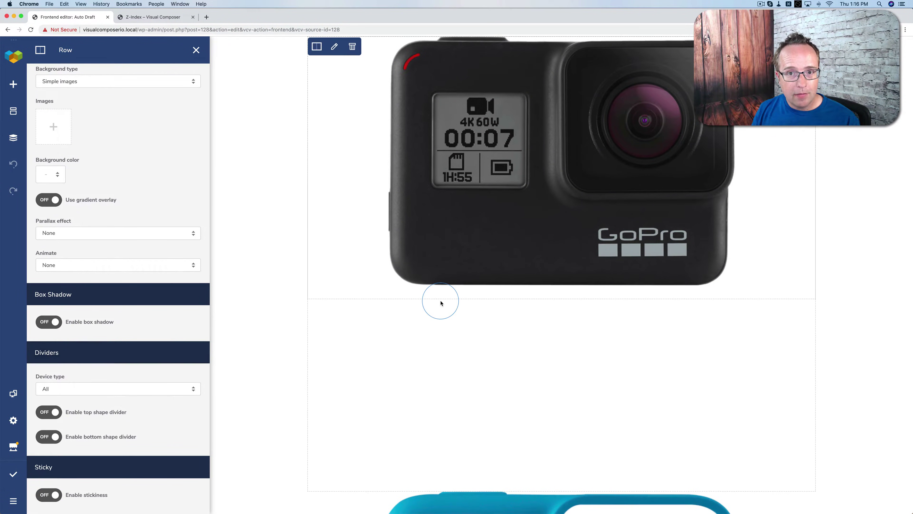
scroll(442, 303, "down", 10)
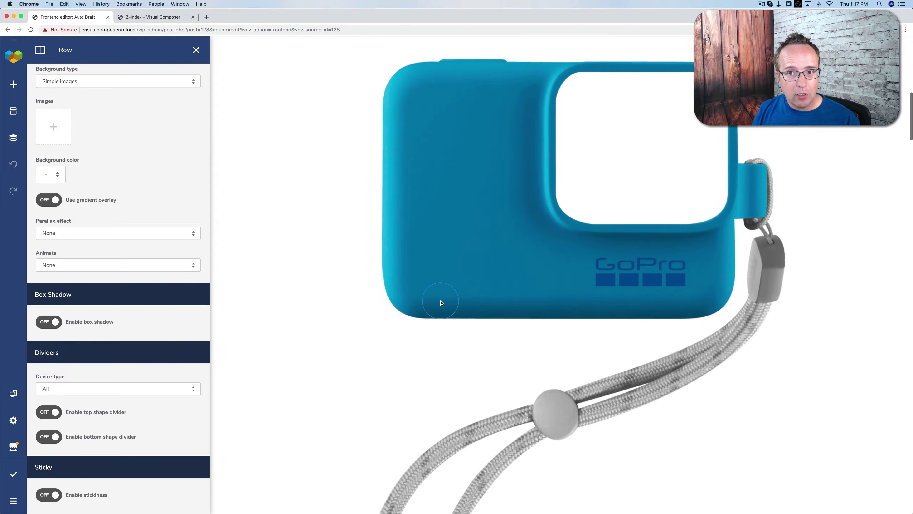
scroll(441, 303, "up", 10)
scroll(441, 303, "down", 5)
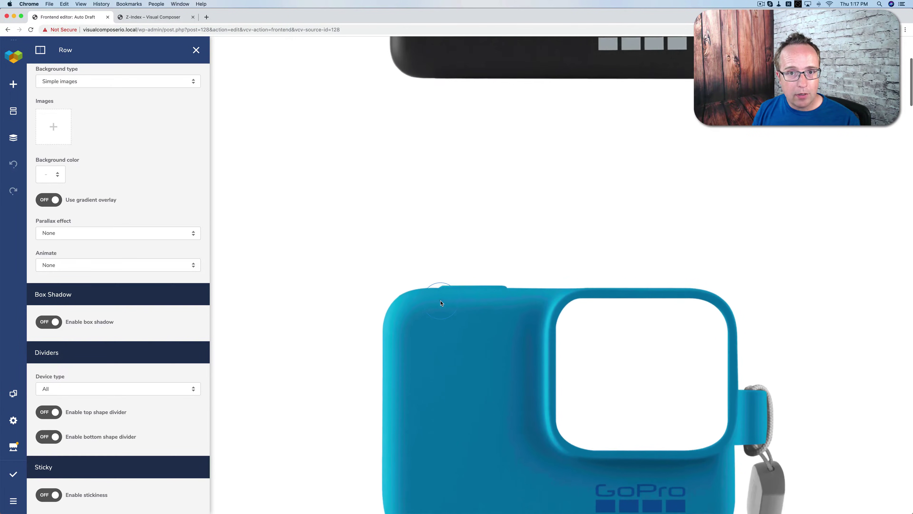
scroll(441, 303, "up", 5)
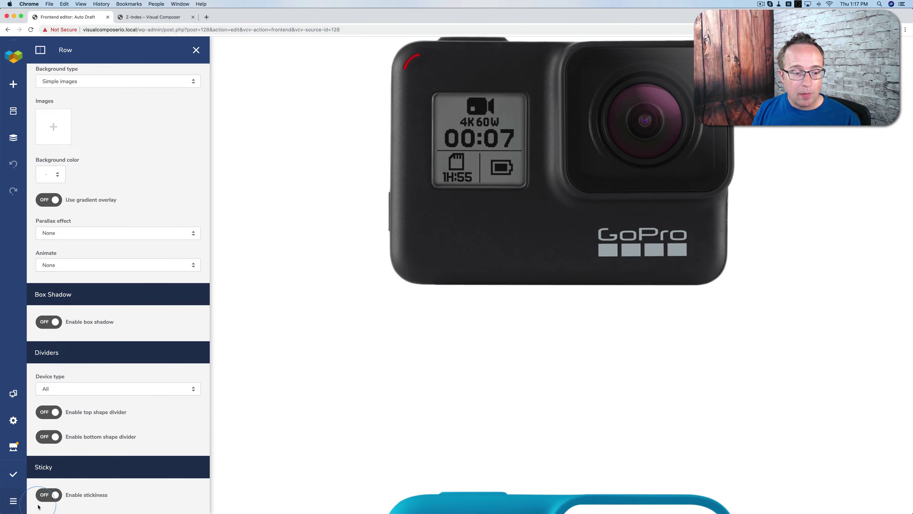
left_click(47, 495)
scroll(68, 460, "down", 7)
scroll(99, 404, "up", 2)
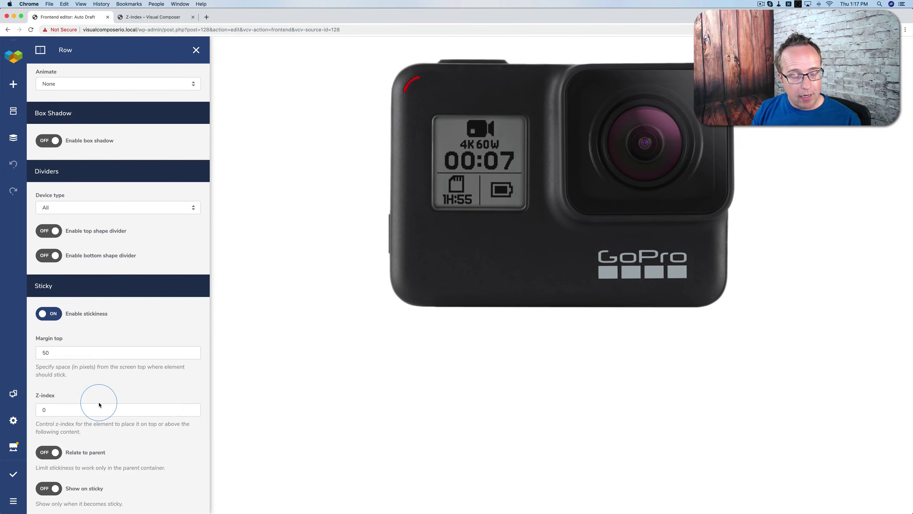
scroll(119, 335, "down", 1)
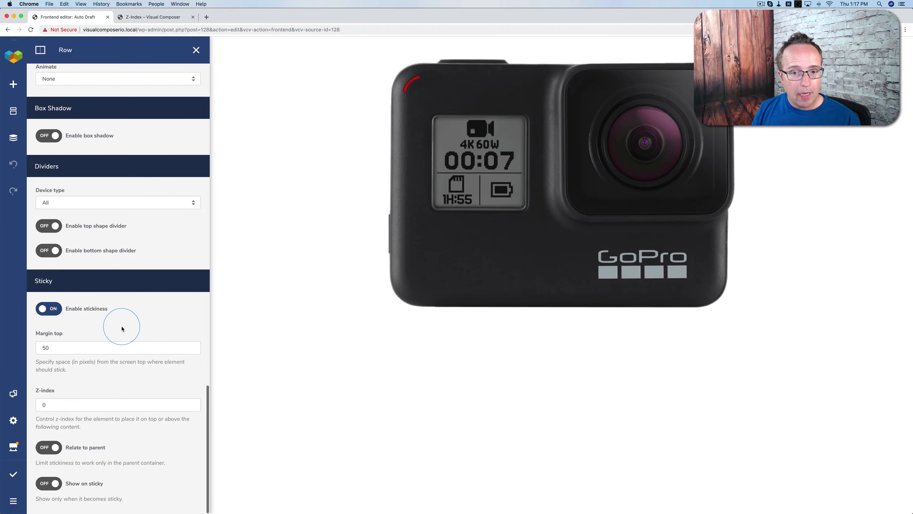
- Try a 0 px sticky top margin on the camera row, then return to the field
left_click(44, 347)
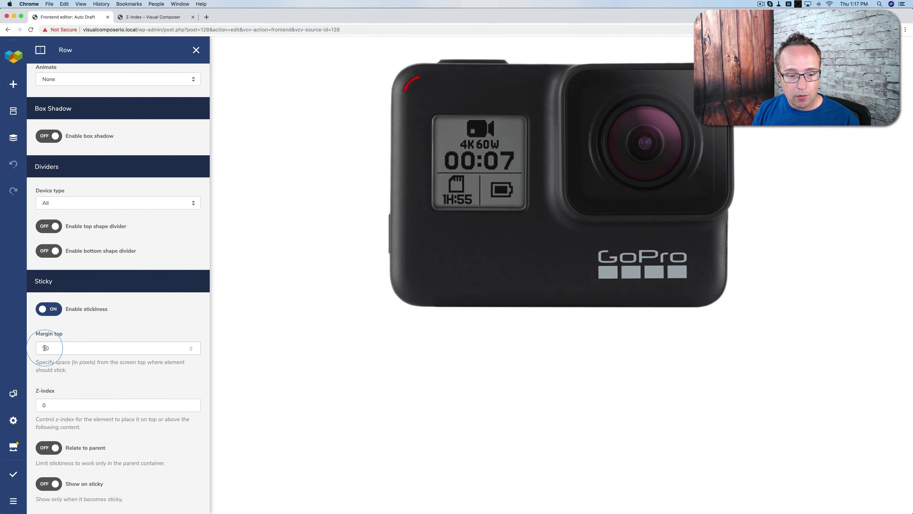
double_click(45, 348)
type("0")
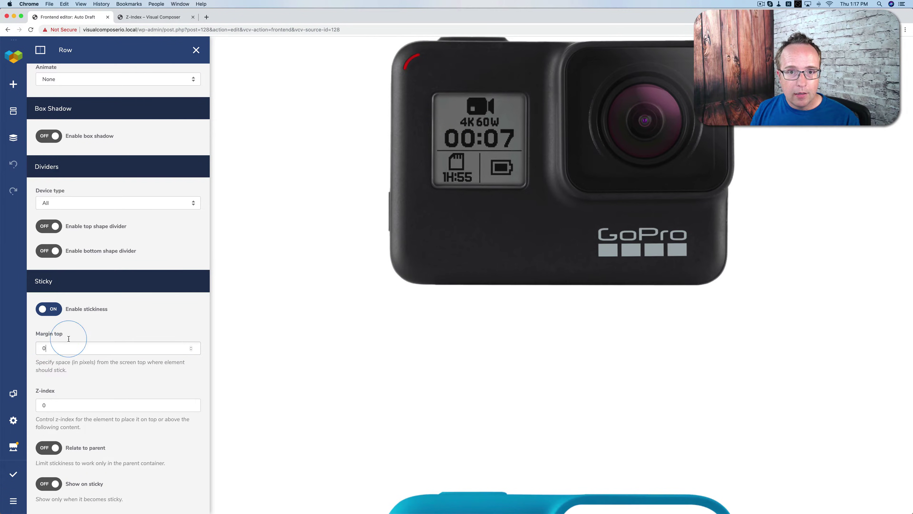
left_click(522, 47)
left_click(54, 343)
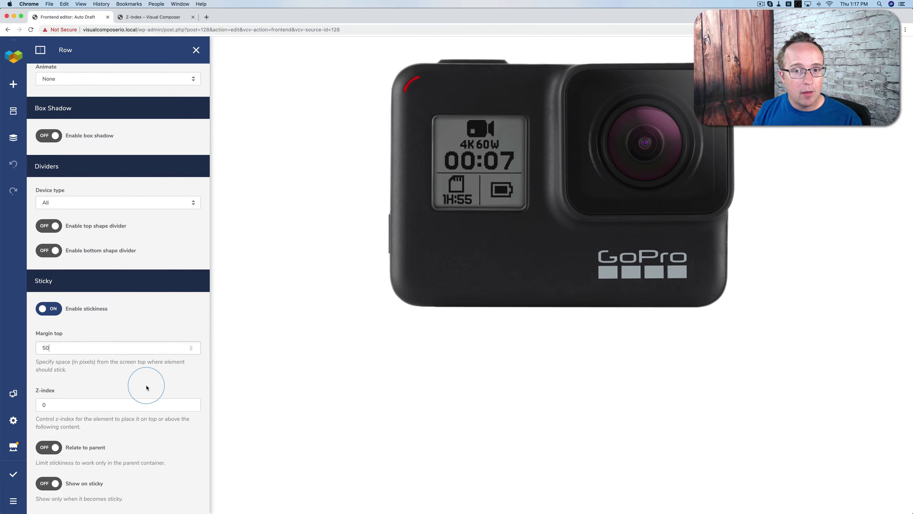
- Keep the GoPro camera picture in the top image element and scroll to its Design Options
mouse_move(361, 49)
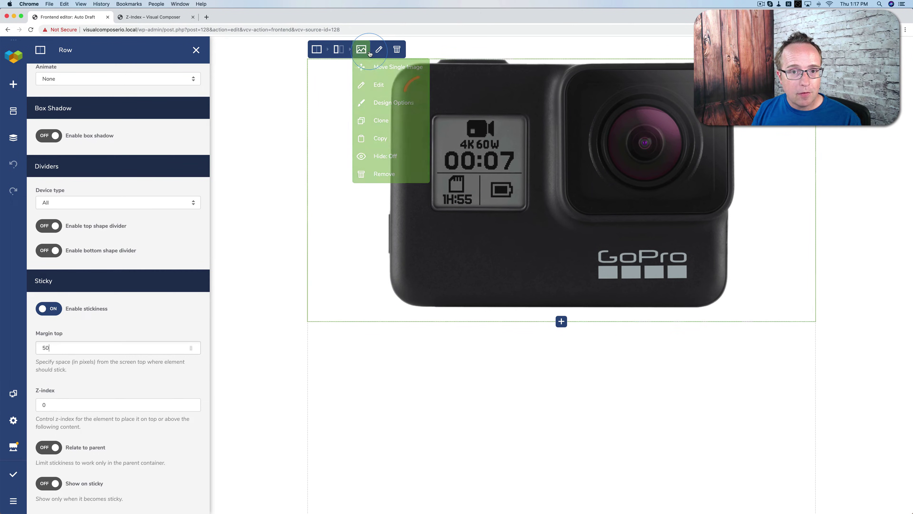
left_click(369, 85)
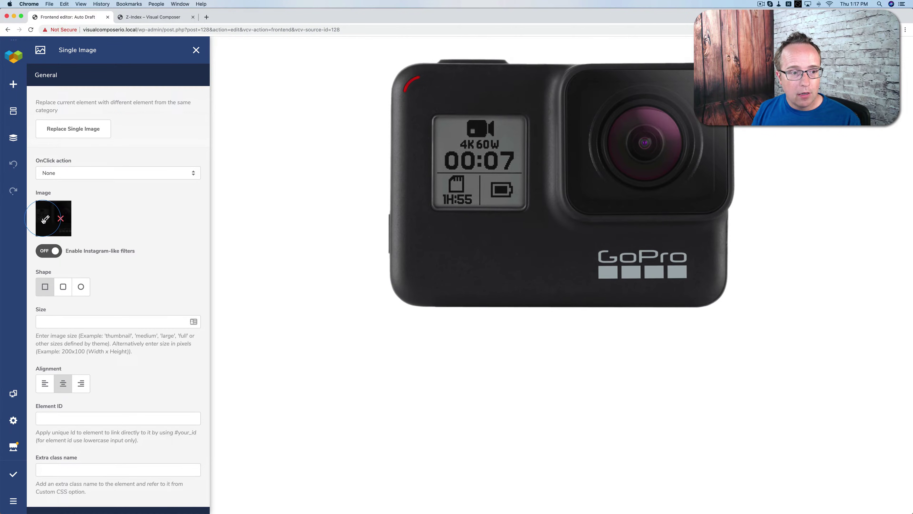
left_click(46, 218)
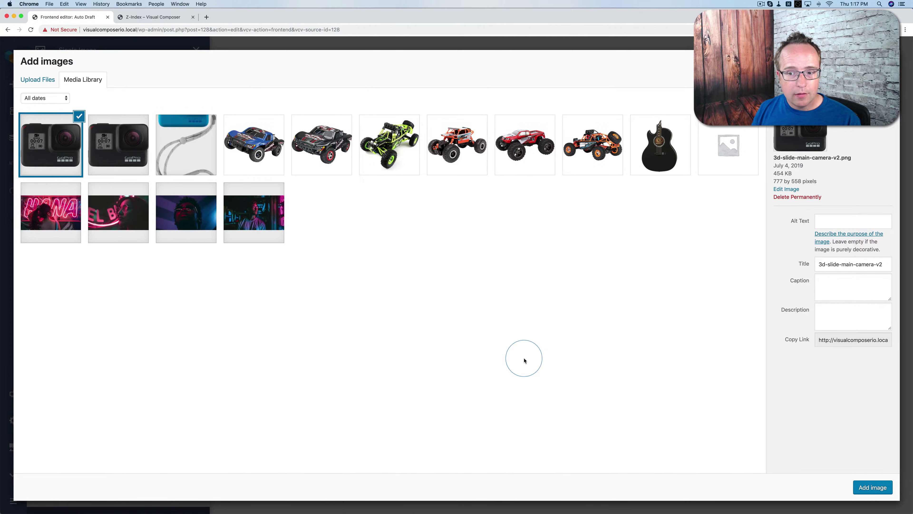
left_click(872, 487)
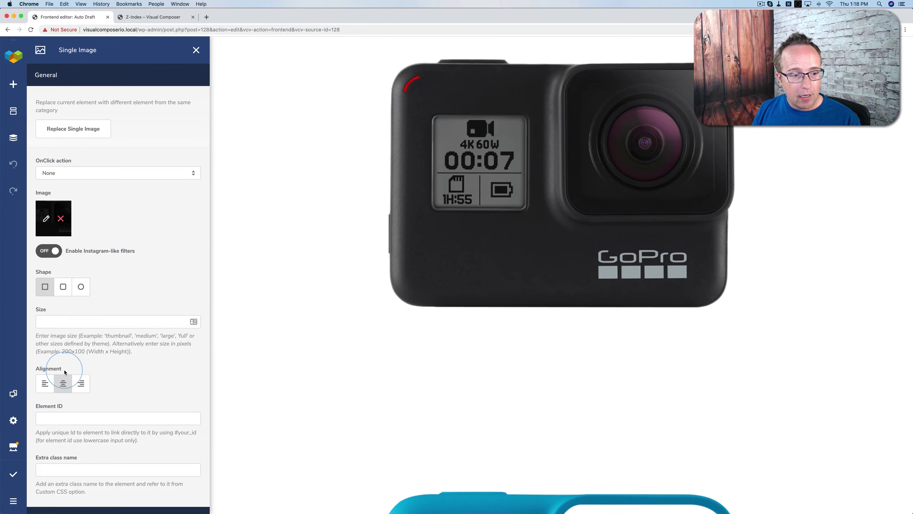
scroll(65, 370, "down", 5)
scroll(65, 371, "down", 7)
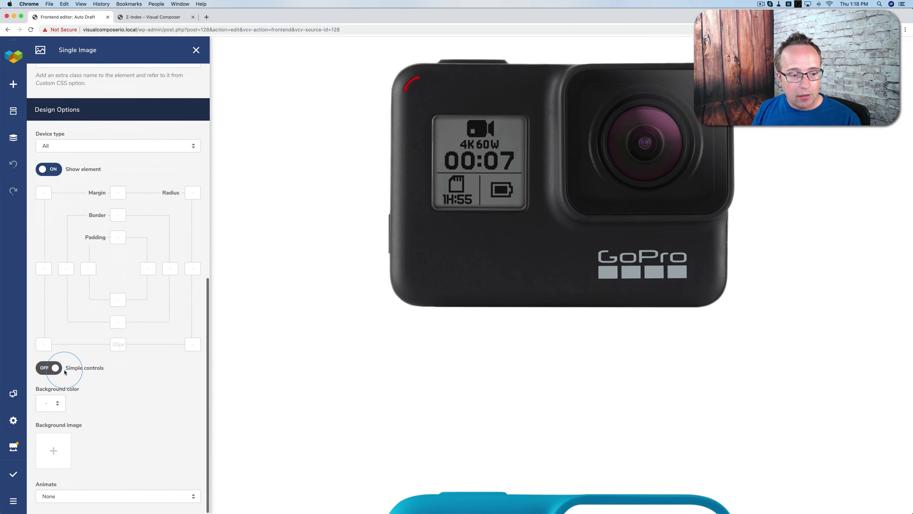
scroll(287, 164, "down", 5)
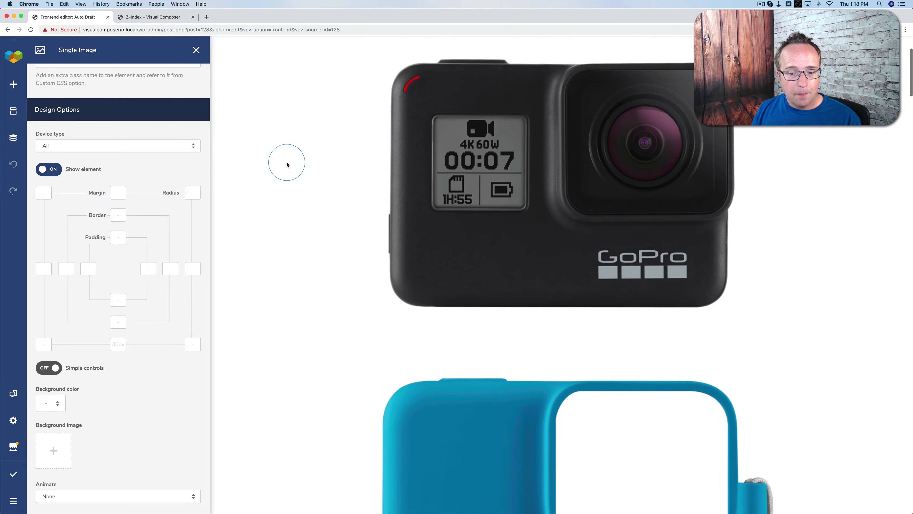
- Replace the second image with the 3d-slide-blue-image-cover blue sleeve picture
scroll(286, 163, "down", 5)
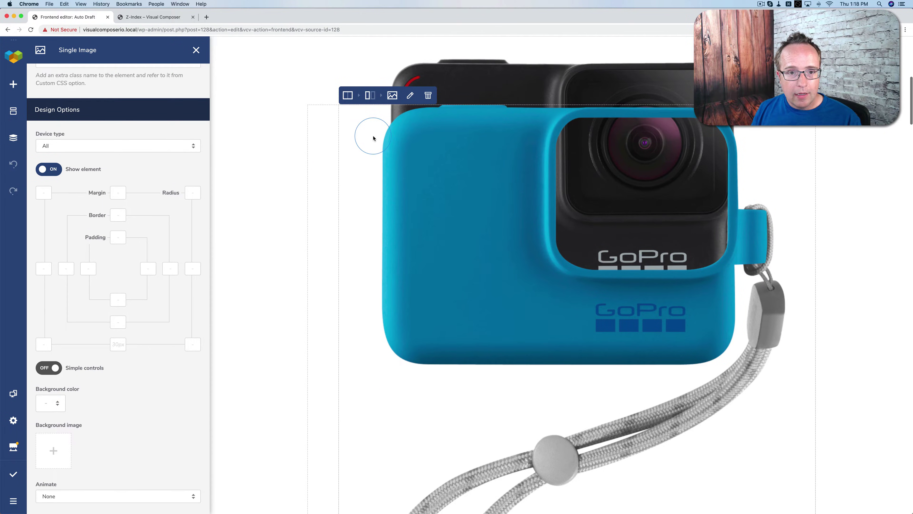
mouse_move(387, 95)
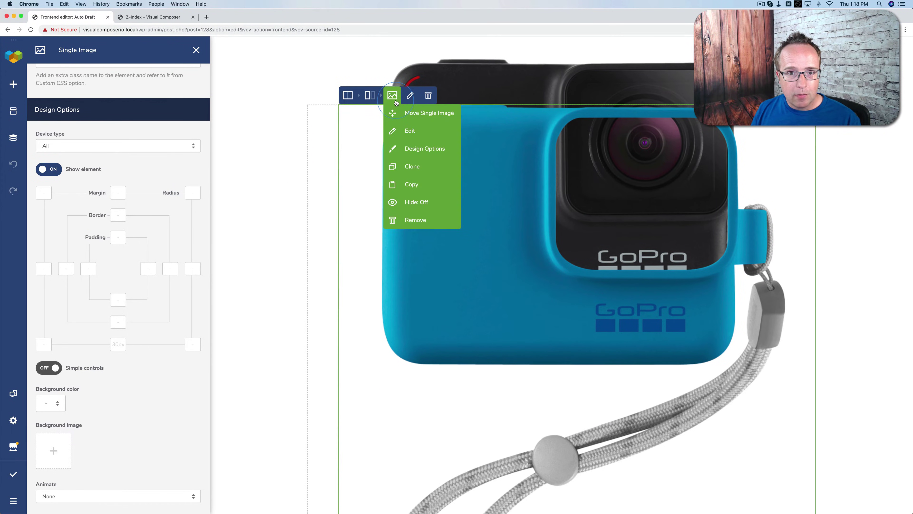
left_click(406, 137)
left_click(48, 217)
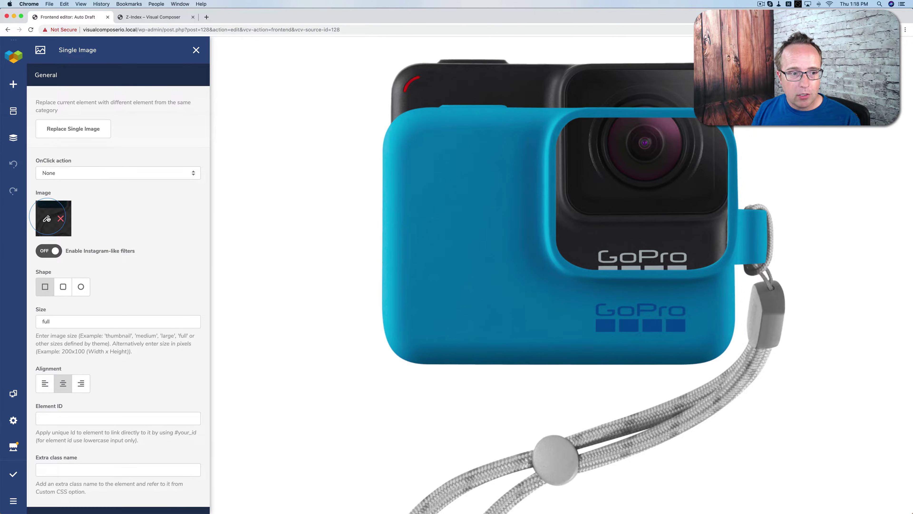
left_click(194, 133)
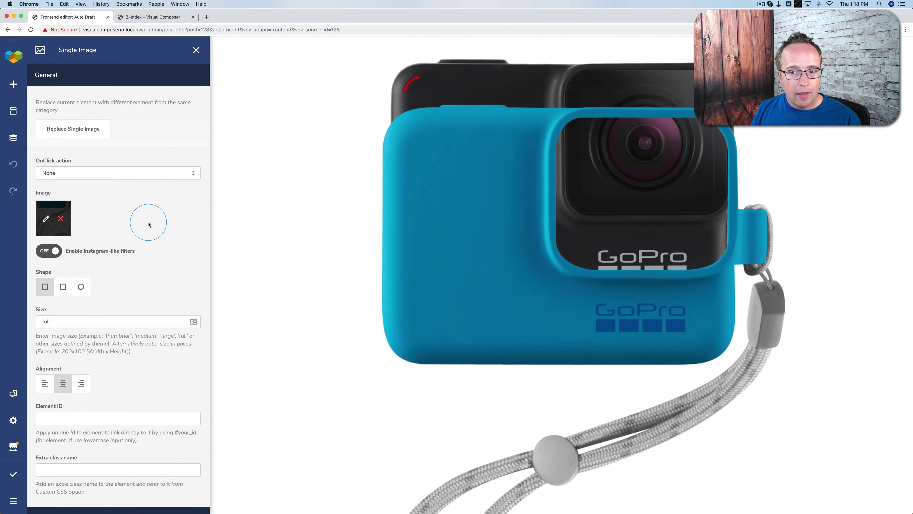
left_click(431, 195)
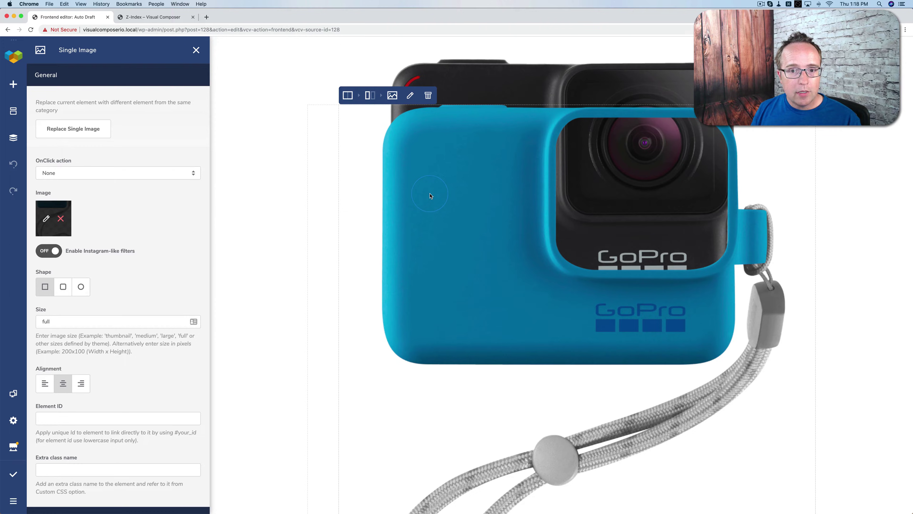
- Keep the blue sleeve row sticky with 50 px margin top and set its Z-index to 1
mouse_move(347, 95)
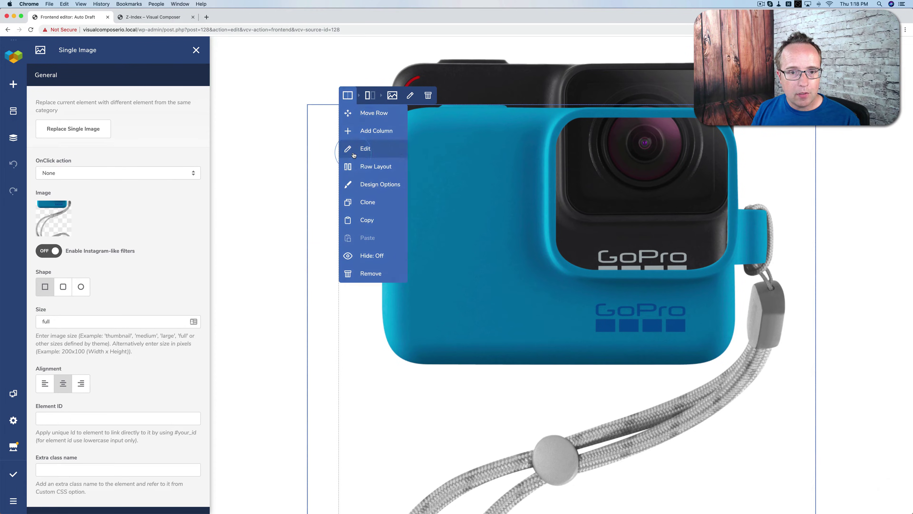
left_click(365, 147)
scroll(65, 204, "down", 20)
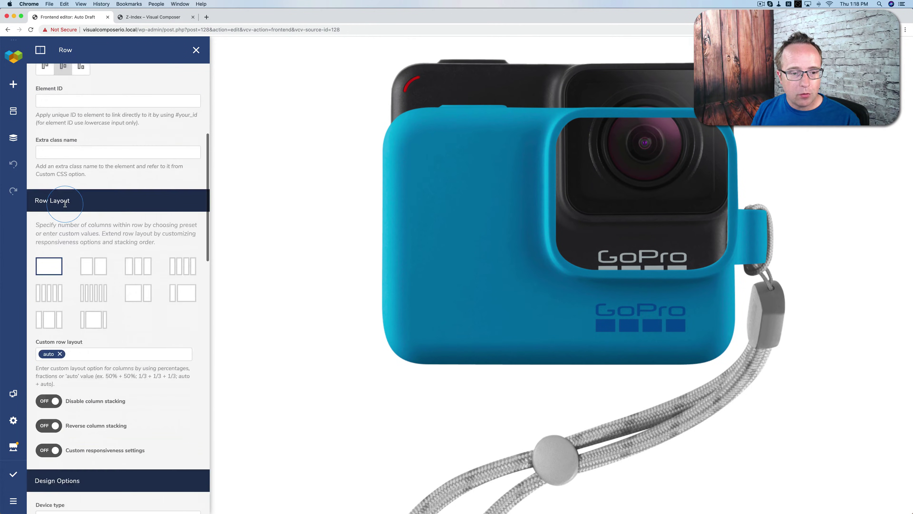
scroll(65, 204, "down", 9)
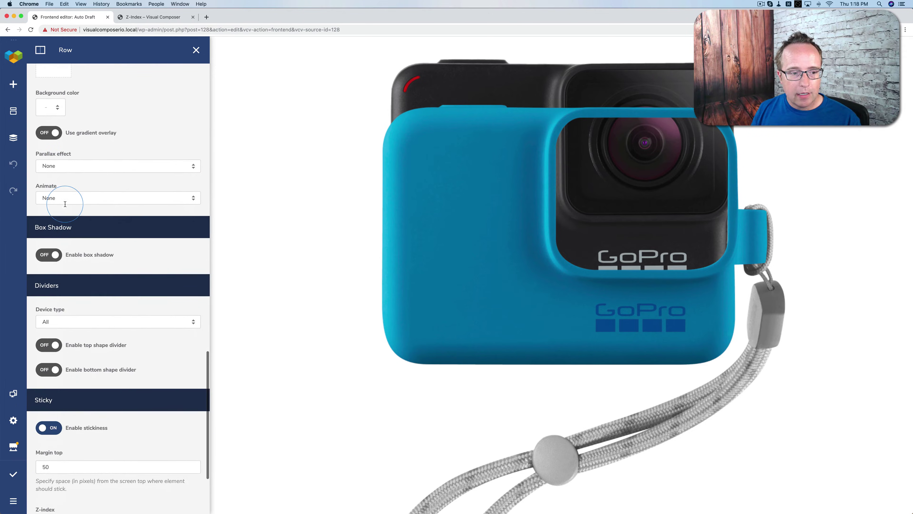
left_click(48, 349)
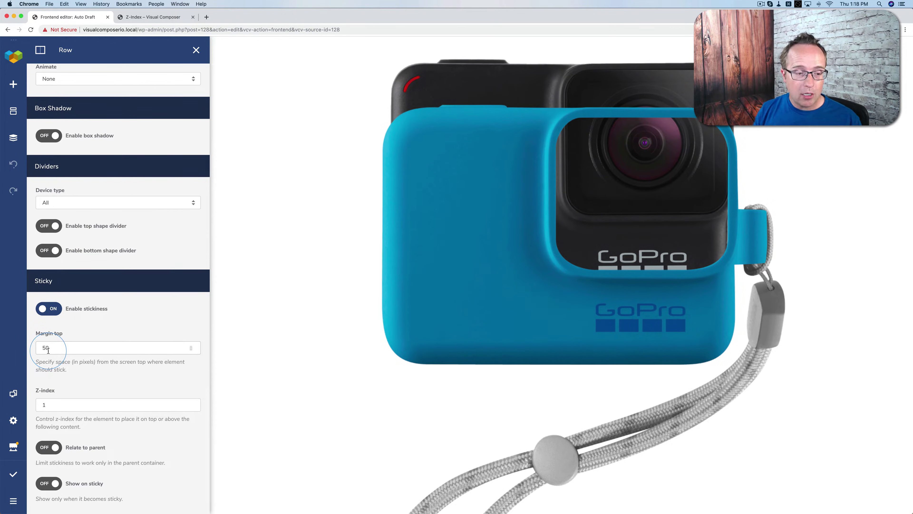
left_click(60, 404)
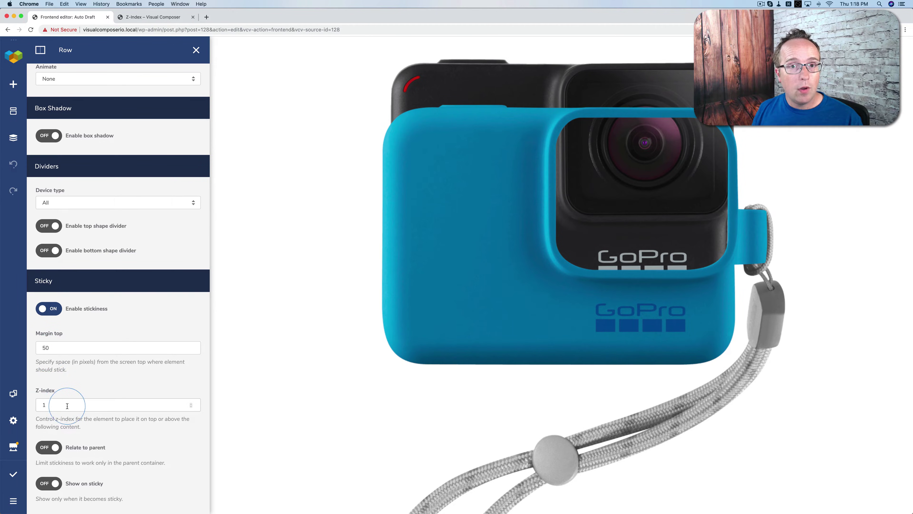
type("1")
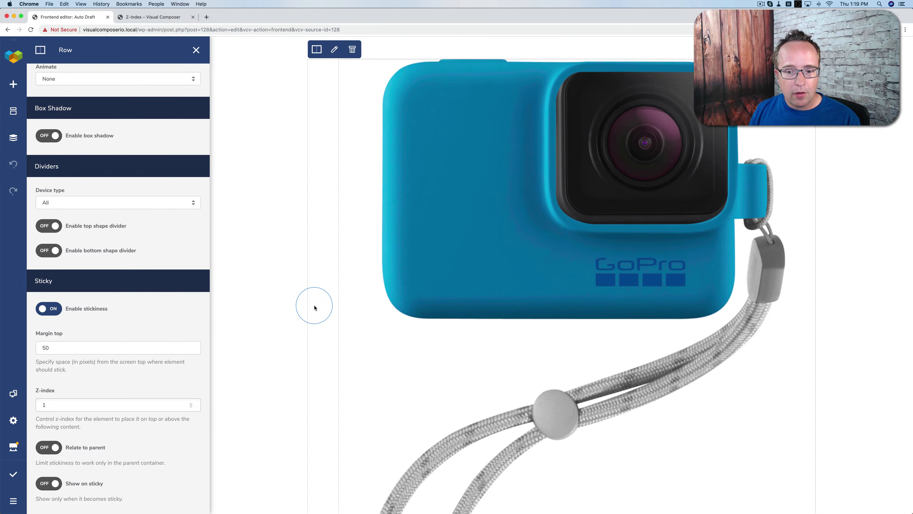
- Give the mountain hero row sticky settings of Margin top 0 and Z-index 2
scroll(314, 307, "down", 10)
scroll(314, 307, "down", 2)
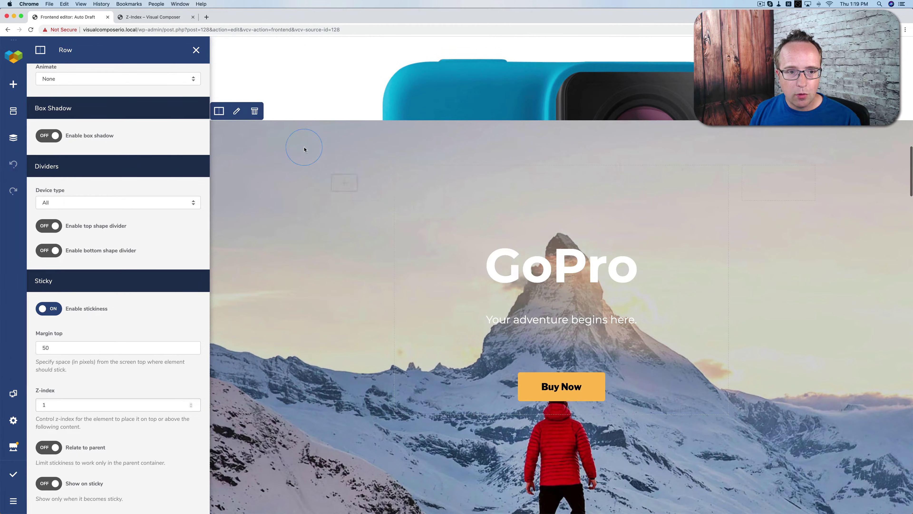
mouse_move(220, 112)
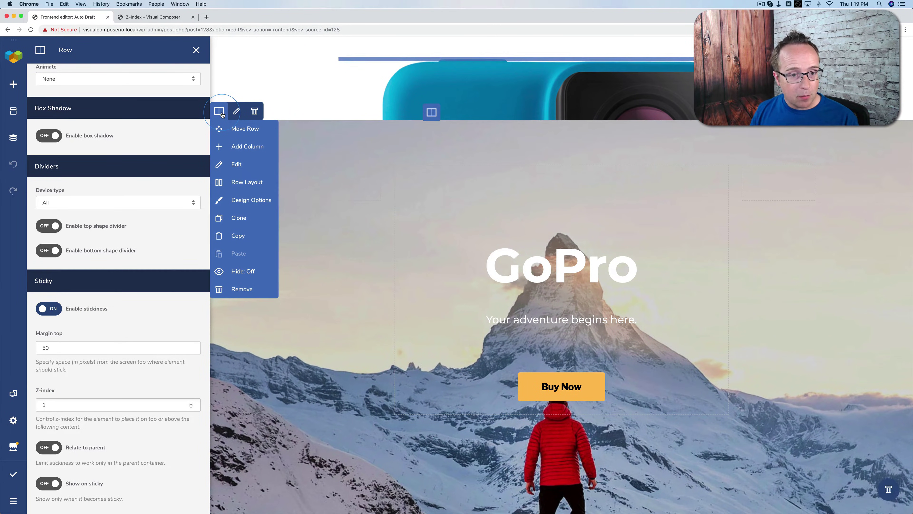
left_click(230, 165)
scroll(73, 281, "down", 8)
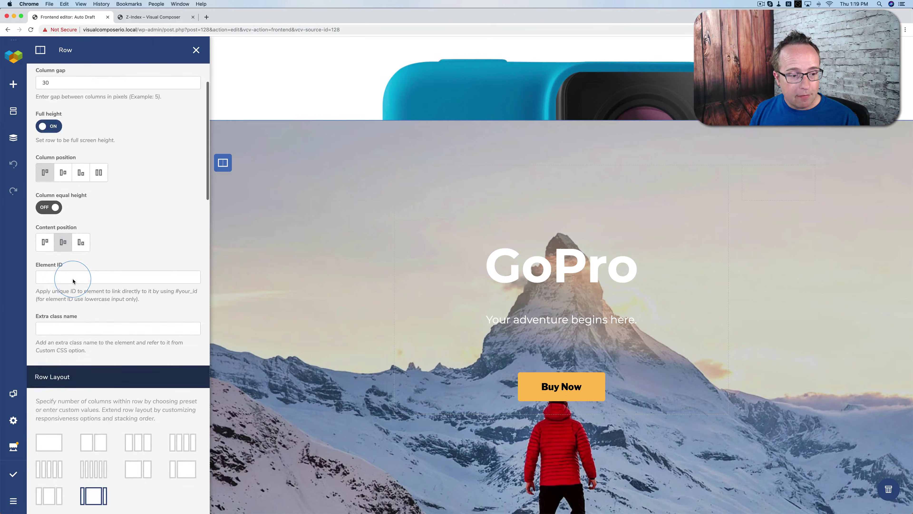
scroll(73, 281, "down", 15)
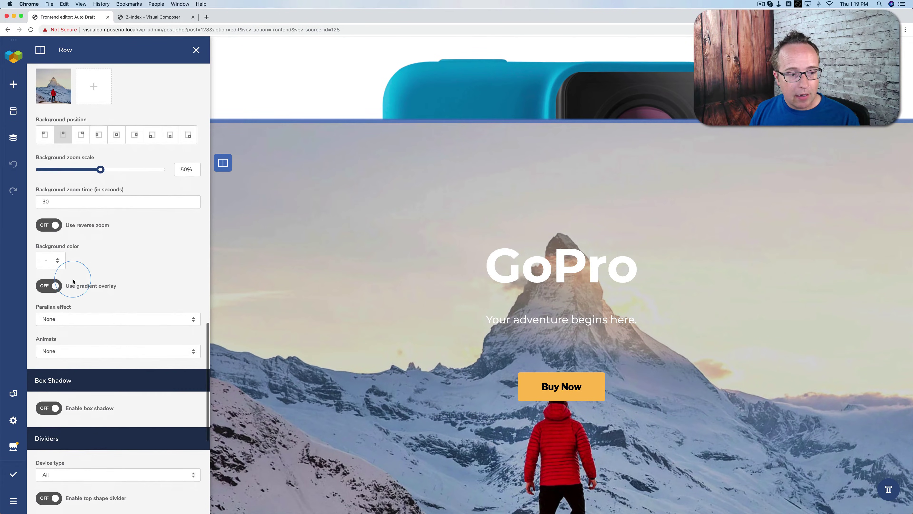
scroll(73, 282, "down", 5)
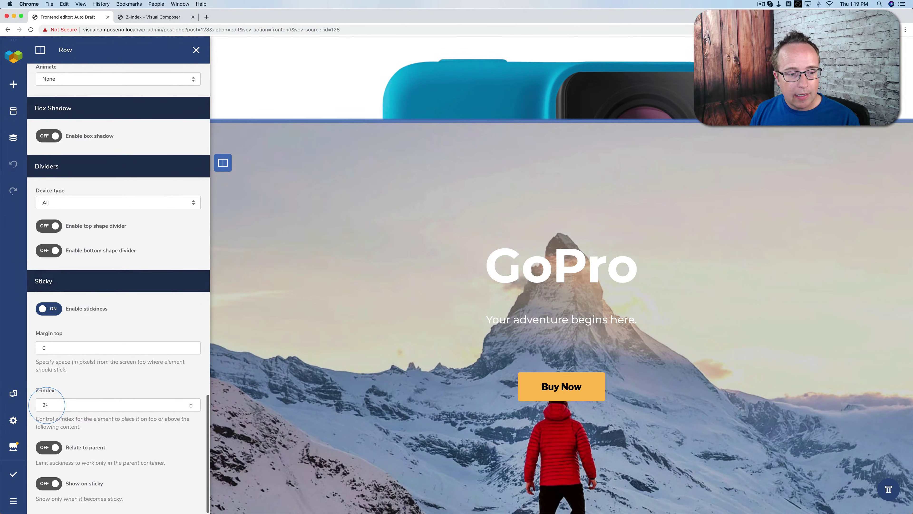
left_click_drag(47, 404, 33, 404)
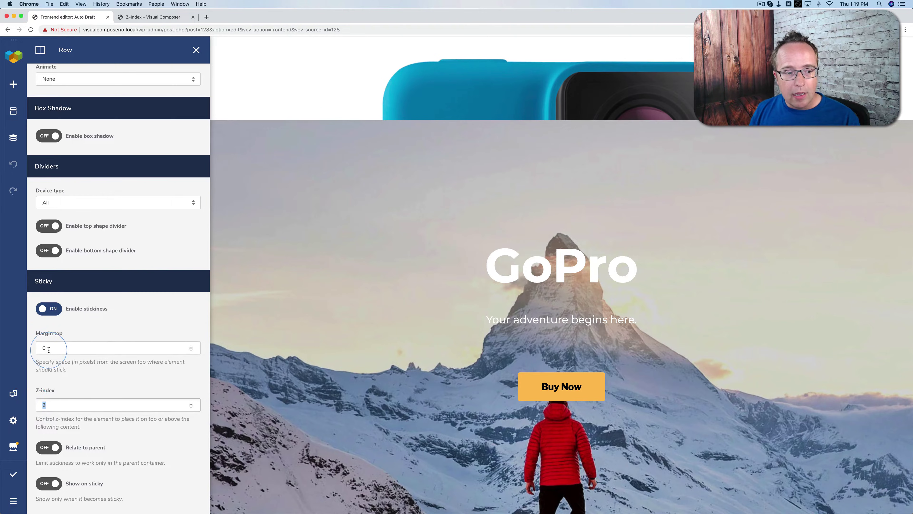
scroll(293, 331, "down", 3)
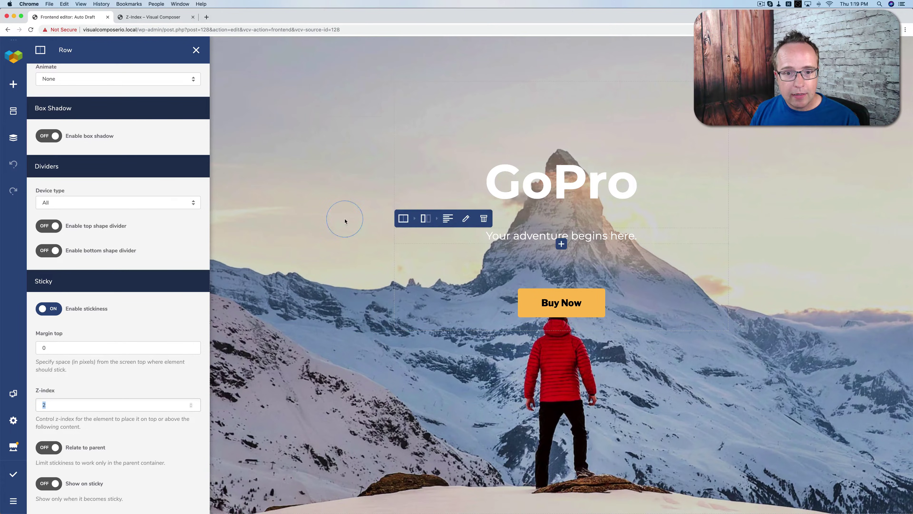
scroll(82, 248, "up", 3)
scroll(82, 247, "up", 15)
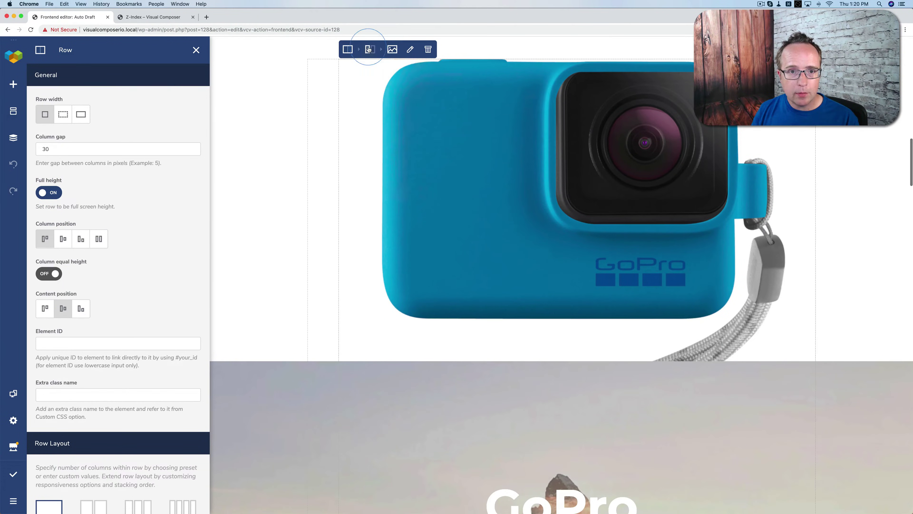
mouse_move(348, 49)
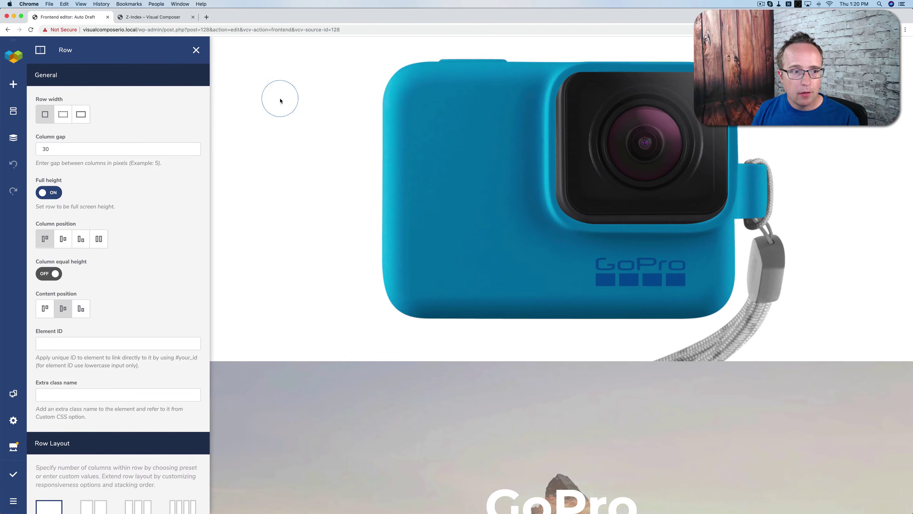
mouse_move(510, 172)
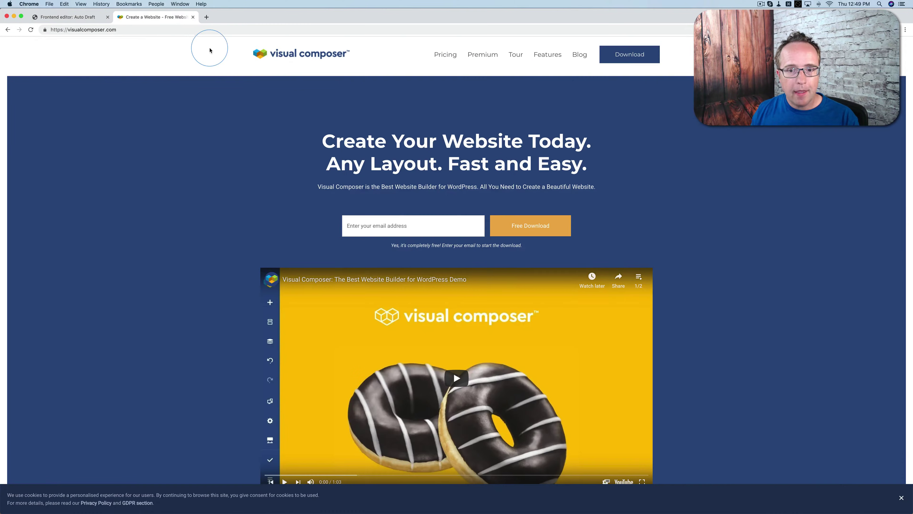
- Go to the visualcomposer.com Download Free Website Builder for WordPress page
left_click(625, 62)
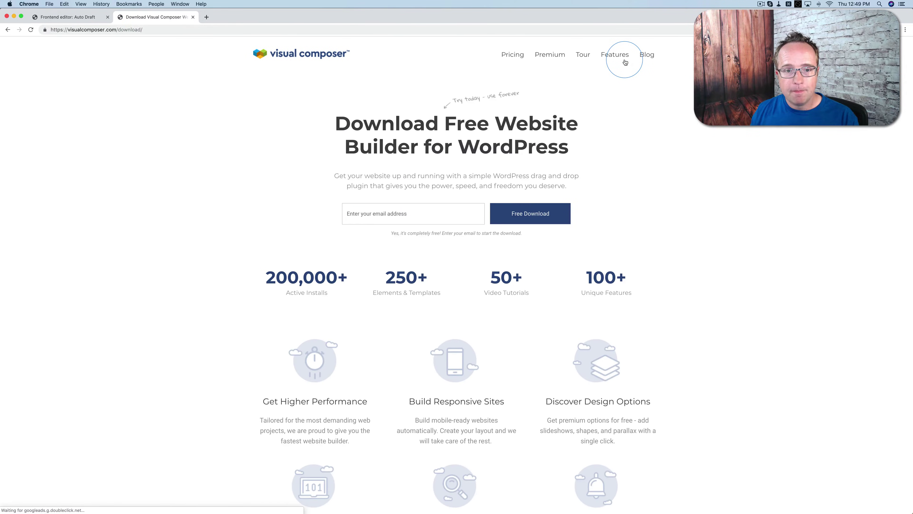
scroll(288, 208, "down", 1)
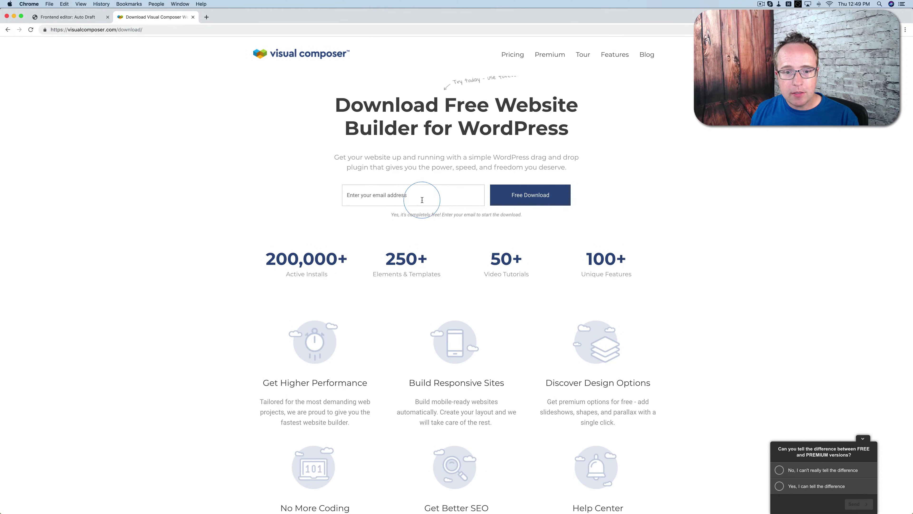